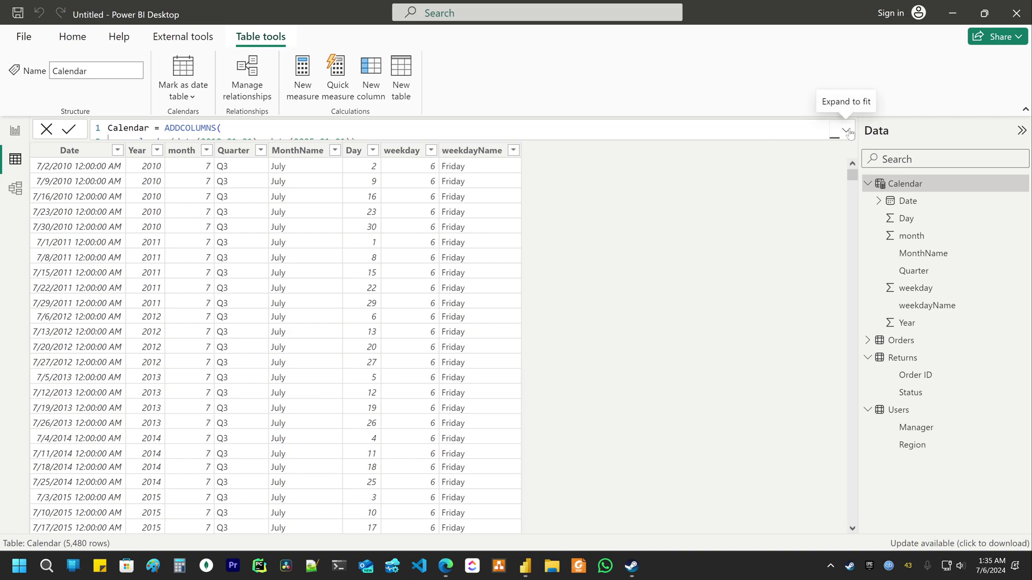
Expand the Calendar table's formula and examine its ADDCOLUMNS function and the calendar line that defines the date range.
click(847, 131)
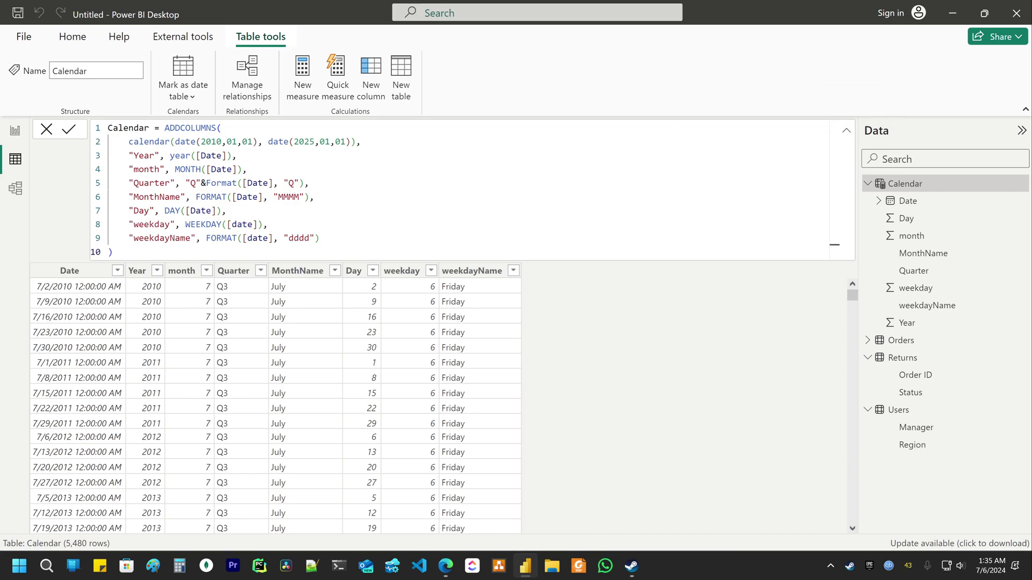
click(165, 128)
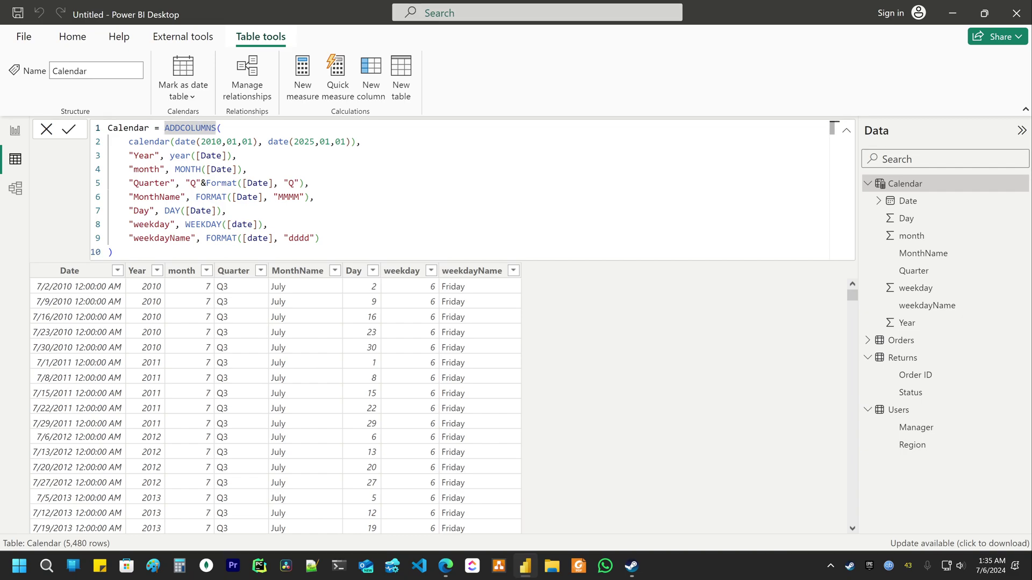
drag(129, 142, 367, 142)
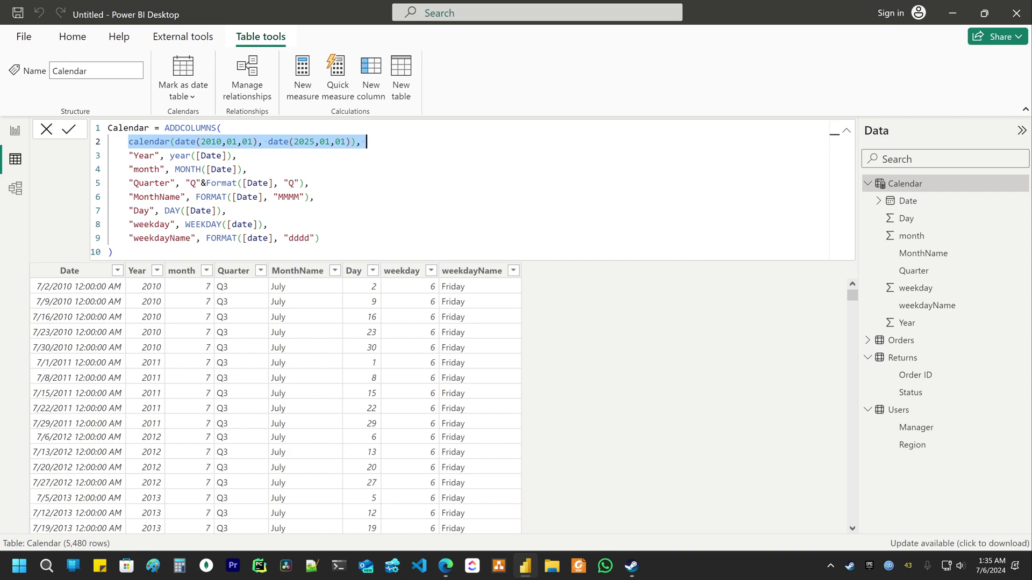
click(285, 141)
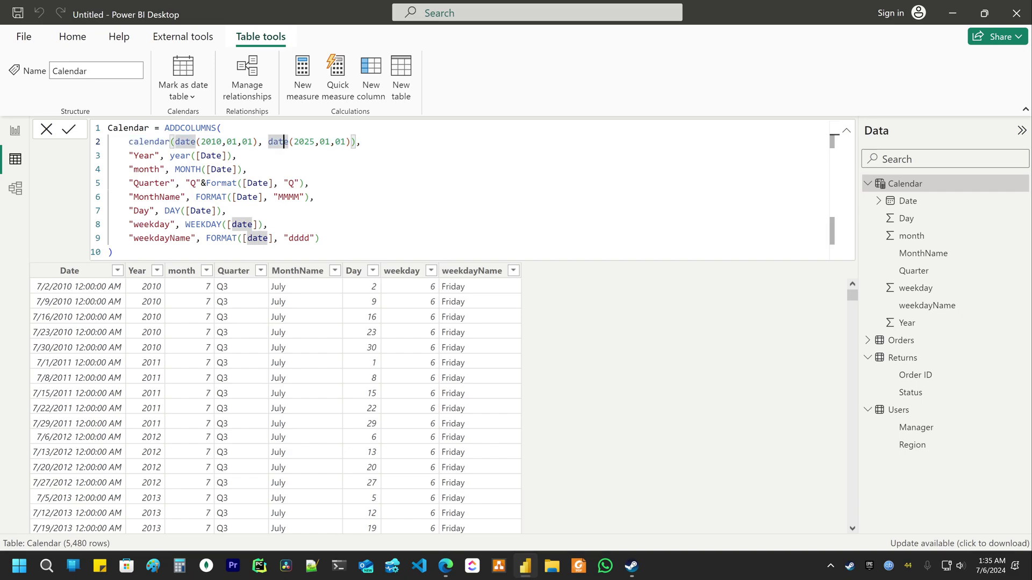
drag(160, 127, 221, 128)
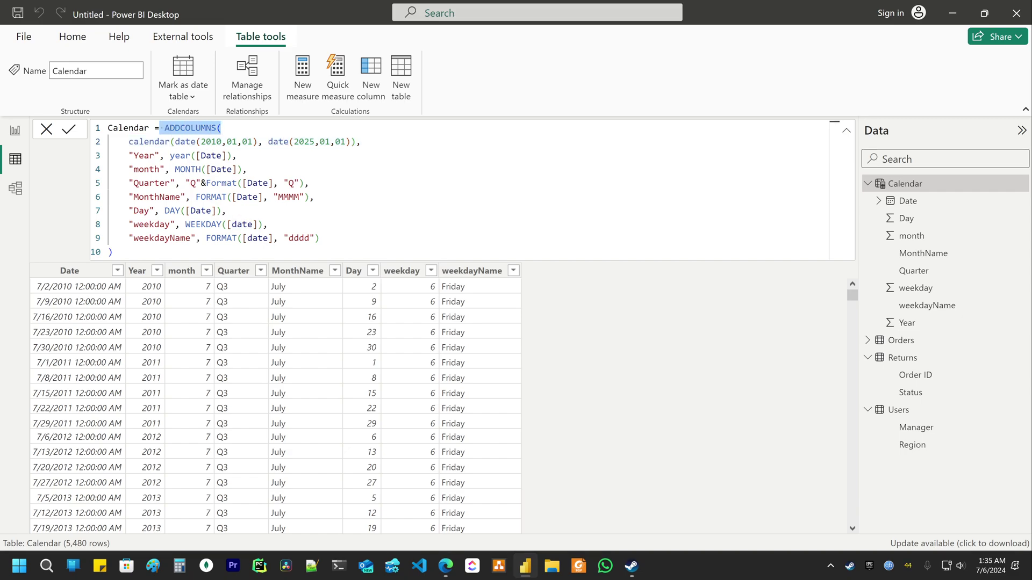
drag(129, 141, 367, 141)
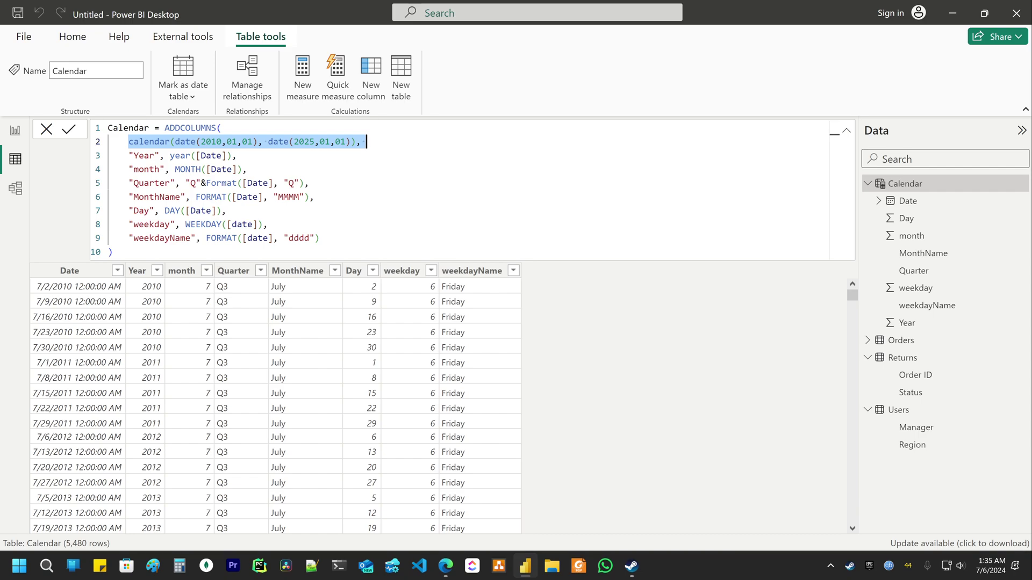
double_click(191, 127)
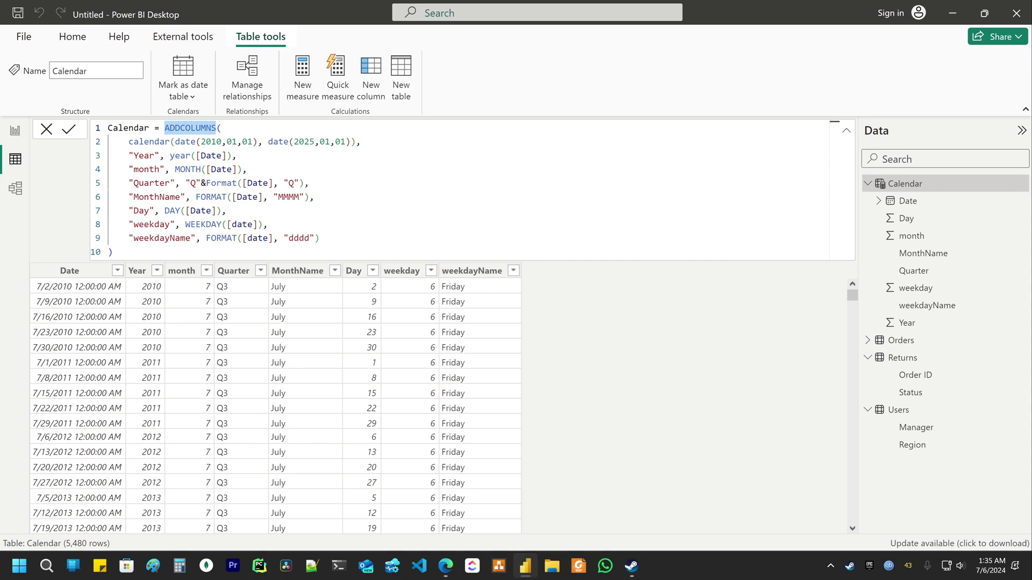
key(End)
key(shift+Down)
key(shift+Home)
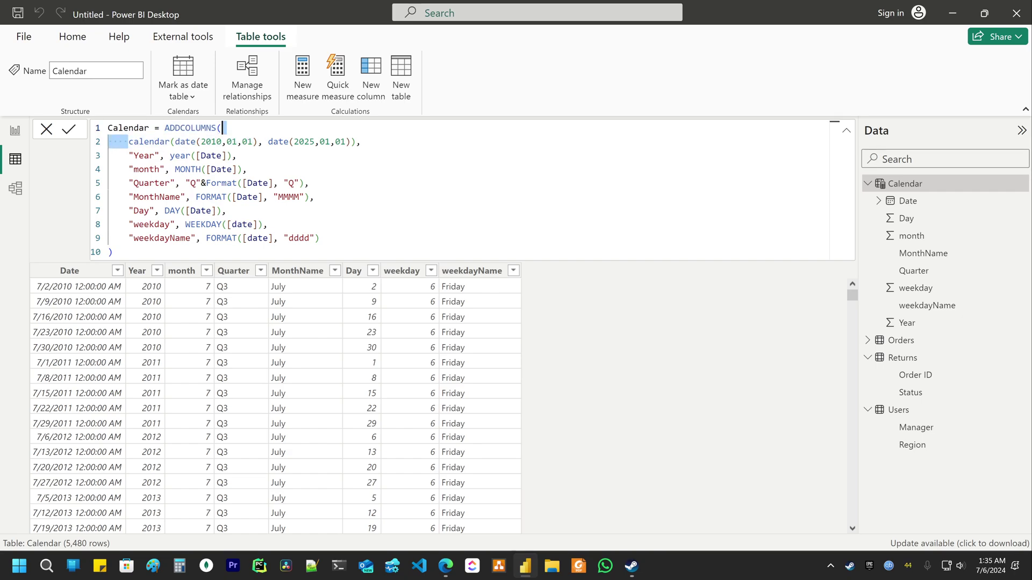
key(Right)
key(shift+End)
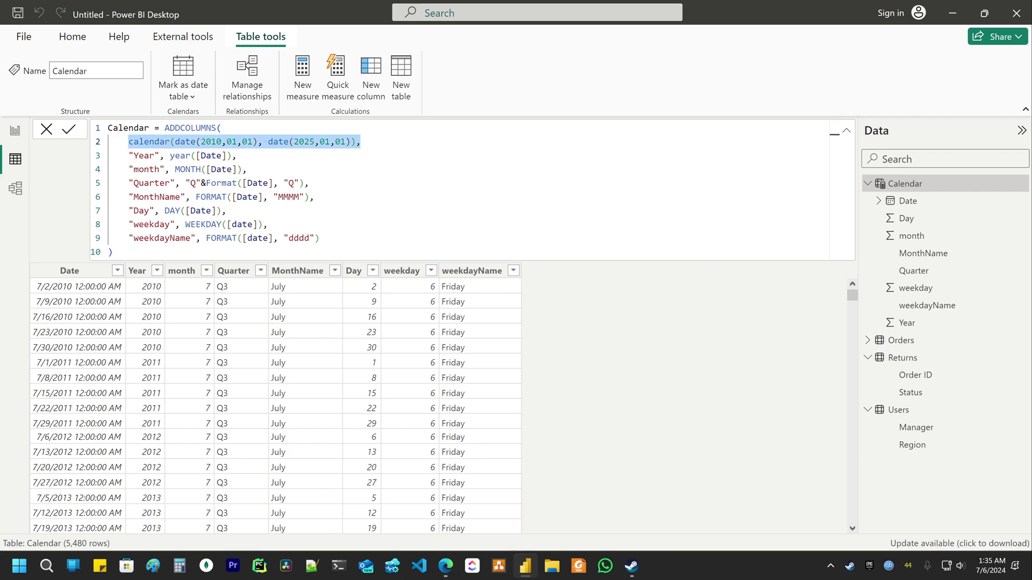
Examine the "Year" column name and its year([Date]) expression in the Calendar formula.
key(Down)
key(Home)
key(shift+Right)
key(shift+Right)
key(shift+Right)
key(shift+Right)
key(shift+Right)
key(shift+Right)
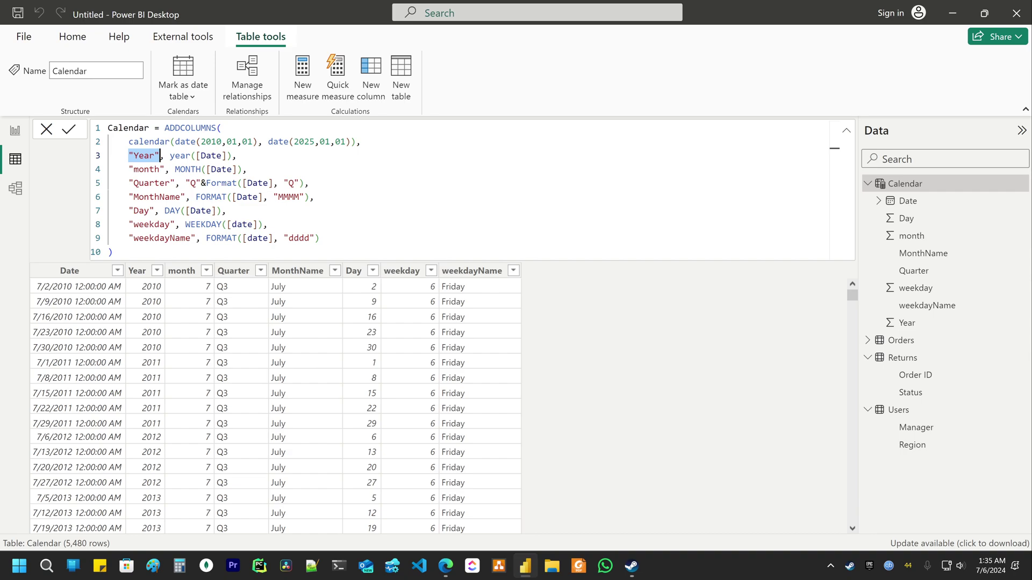
key(Right)
key(Right)
key(Right)
key(shift+End)
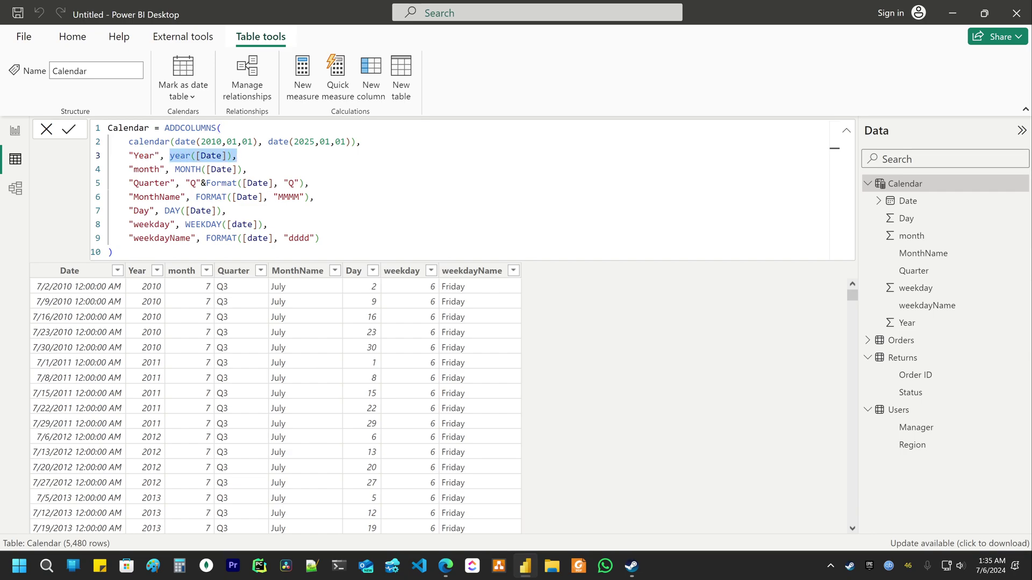
Compare the calendar date range line with the [Date] references in the column expressions, and collapse the formula.
key(Right)
key(Left)
key(Left)
key(shift+Left)
key(shift+Left)
key(shift+Left)
key(shift+Left)
key(shift+Left)
key(shift+Left)
key(Up)
key(End)
key(shift+Home)
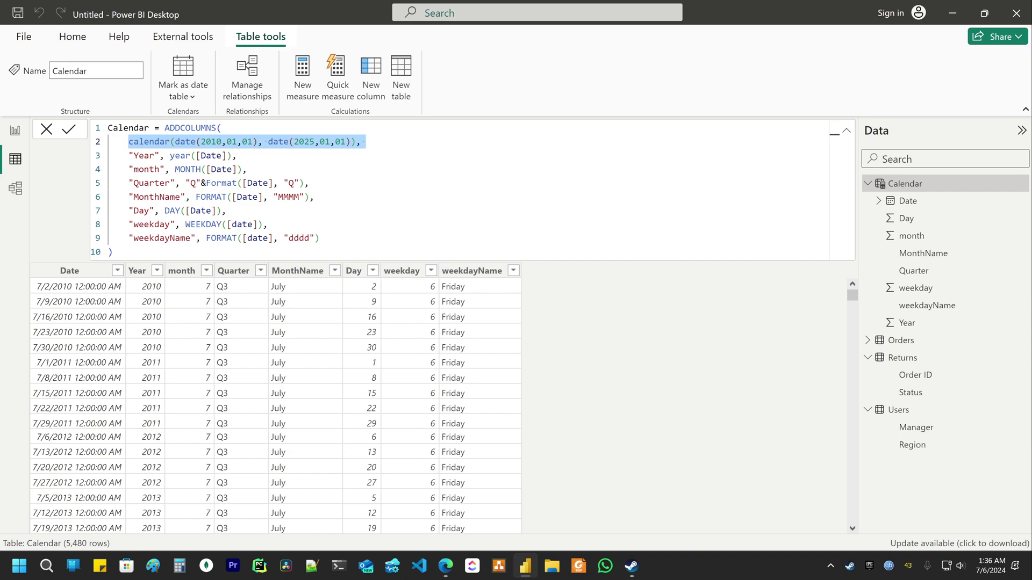
drag(197, 155, 227, 155)
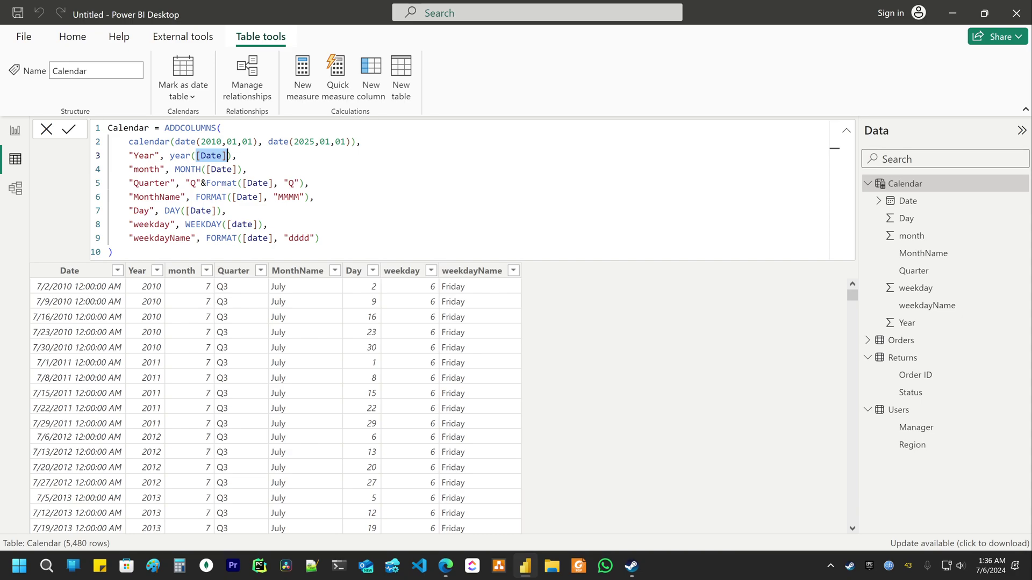
drag(207, 169, 268, 182)
click(211, 210)
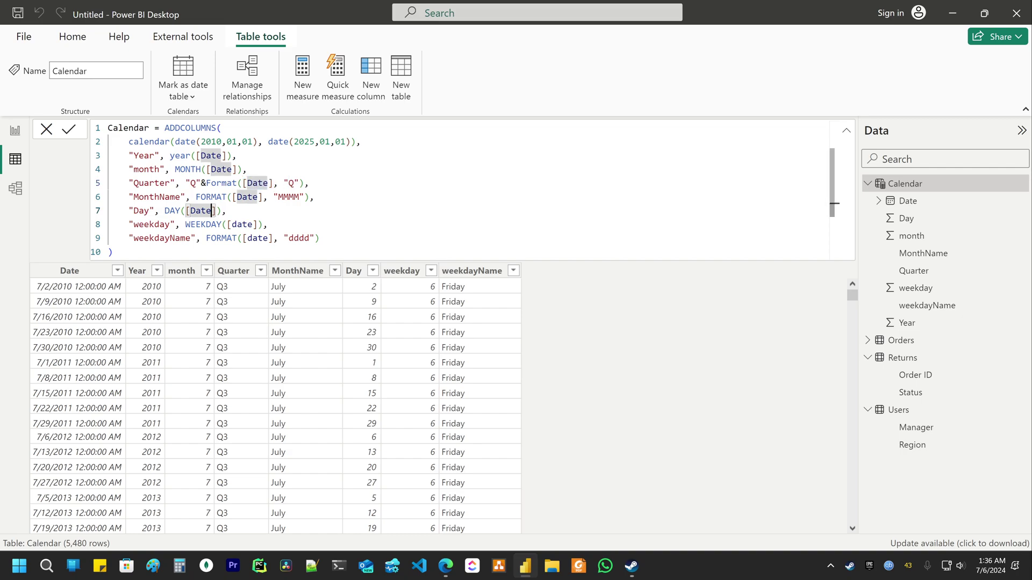
click(847, 130)
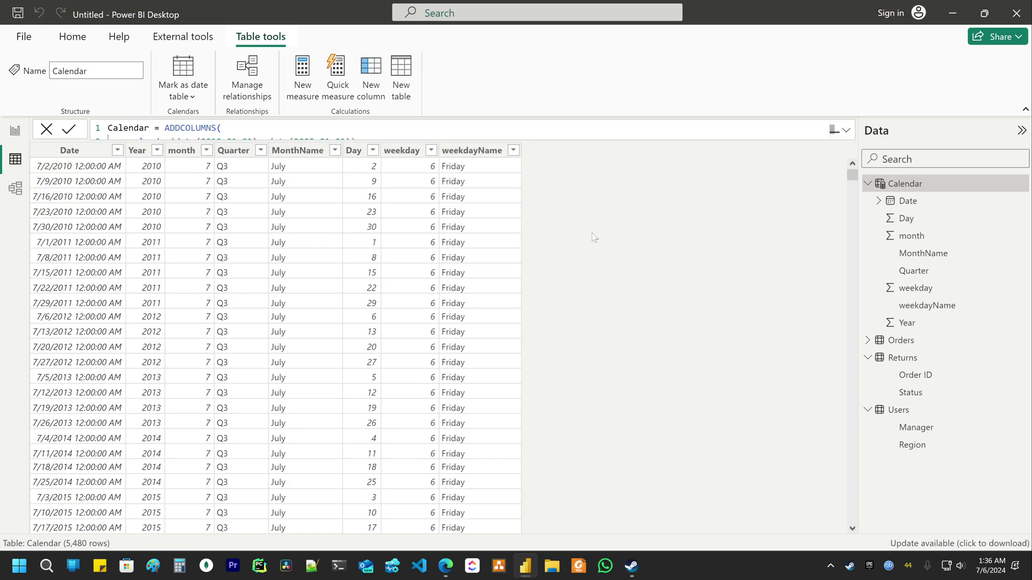
Mark the Calendar table as a date table, using Date as its date column, and save the setting.
right_click(899, 184)
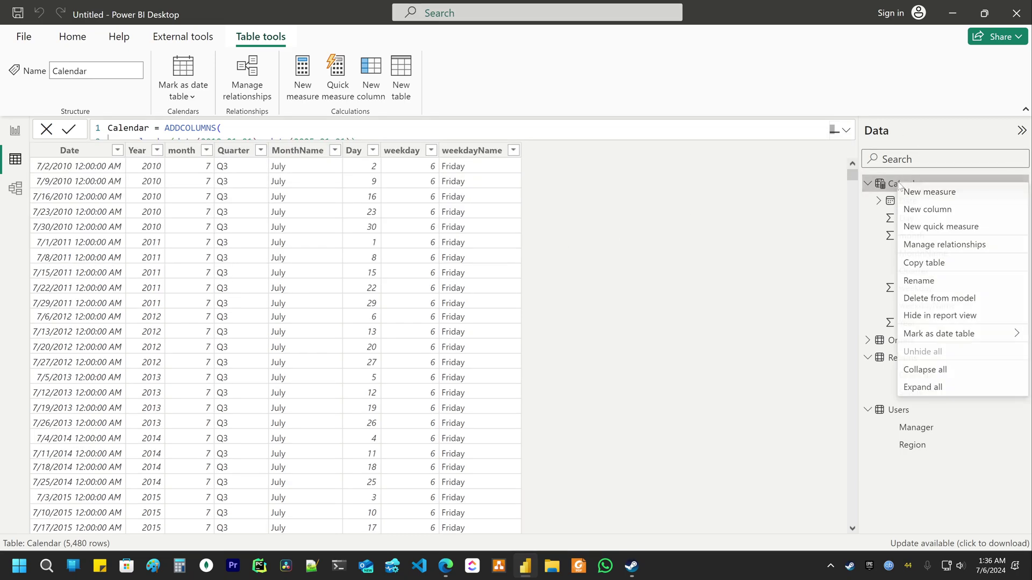
mouse_move(941, 334)
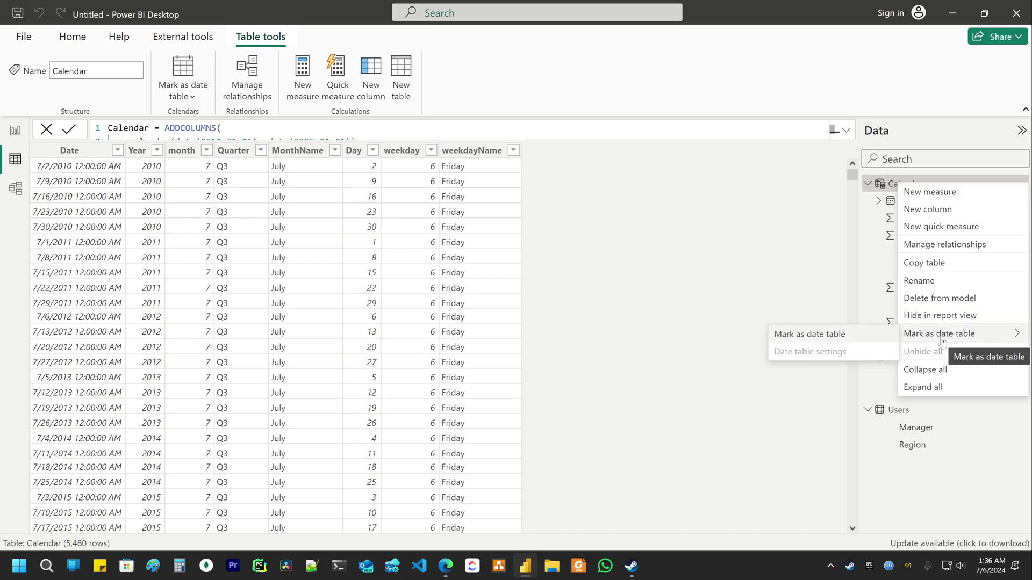
click(809, 338)
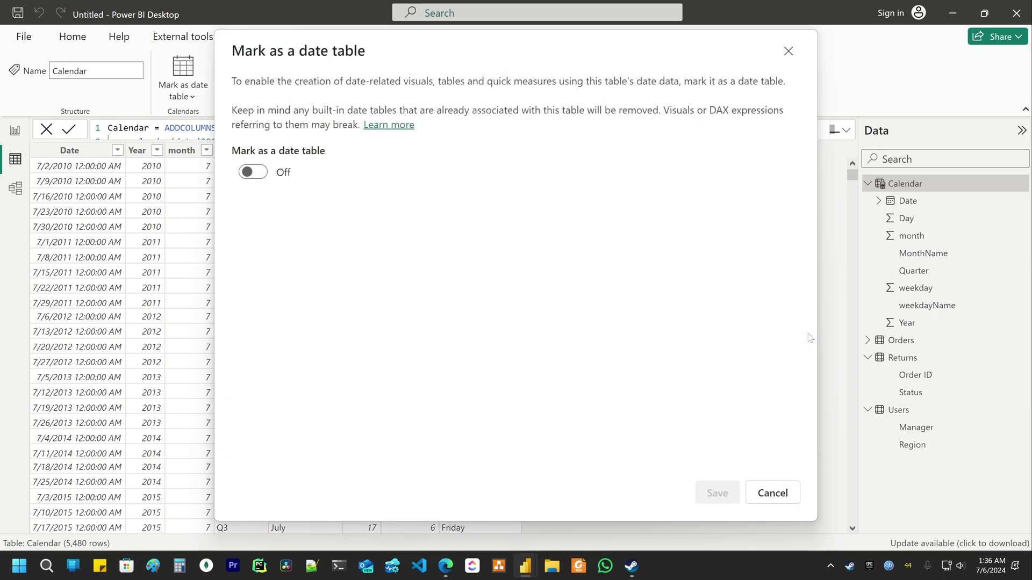
click(260, 173)
click(311, 226)
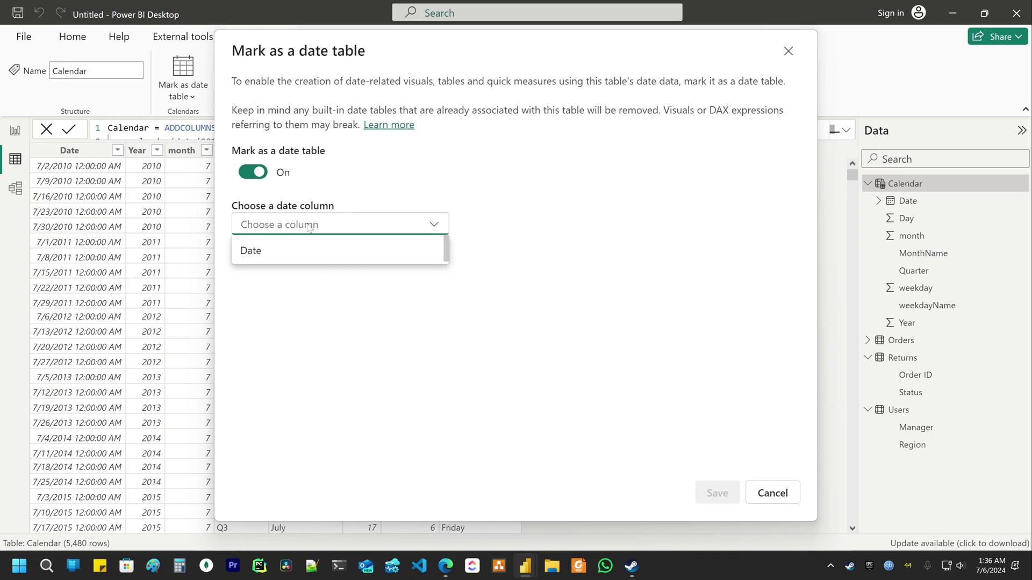
click(260, 251)
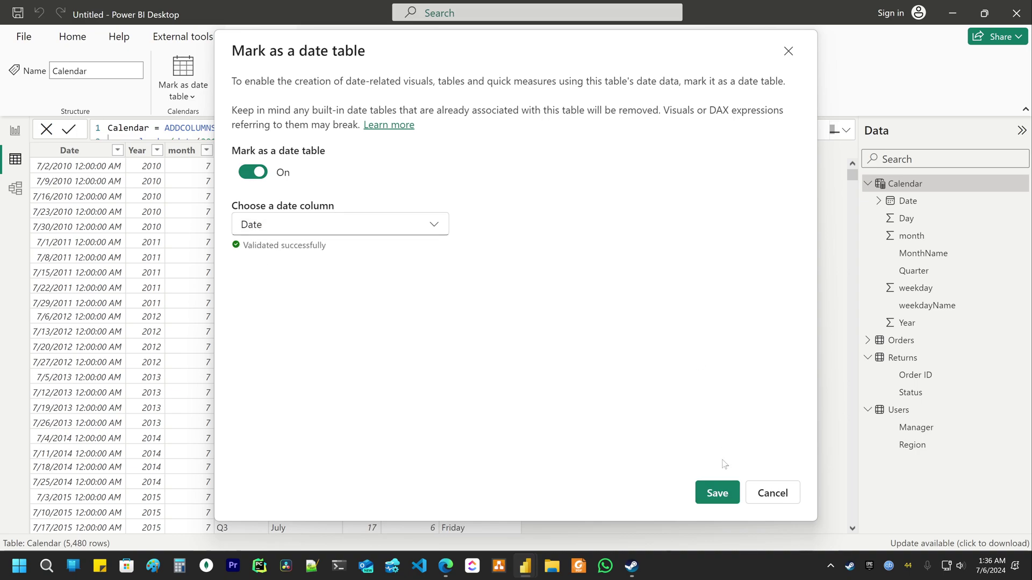
click(717, 492)
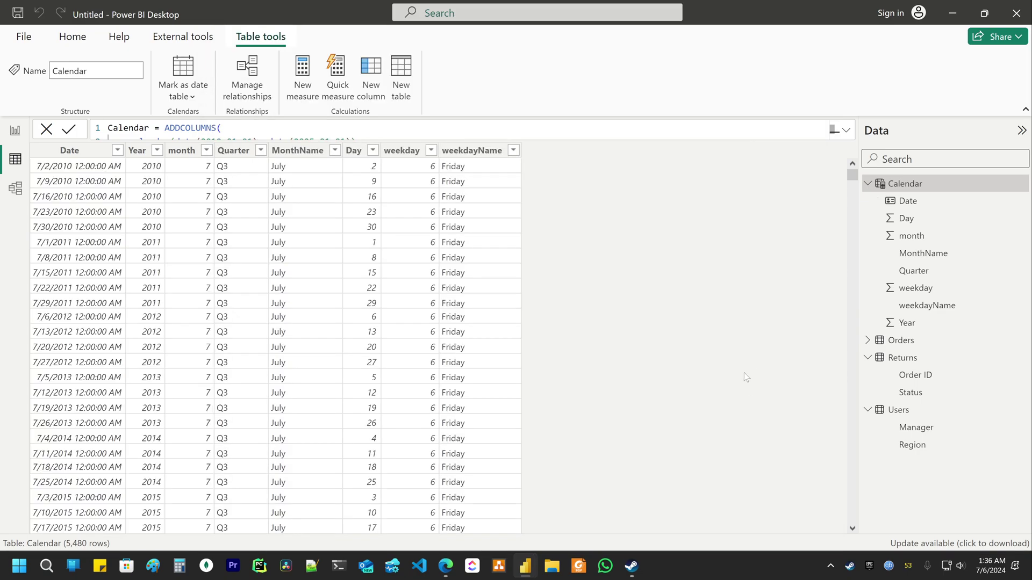
Open the model diagram, collapse the formula, and move the Calendar table clear of Users, level with the Orders table.
click(16, 188)
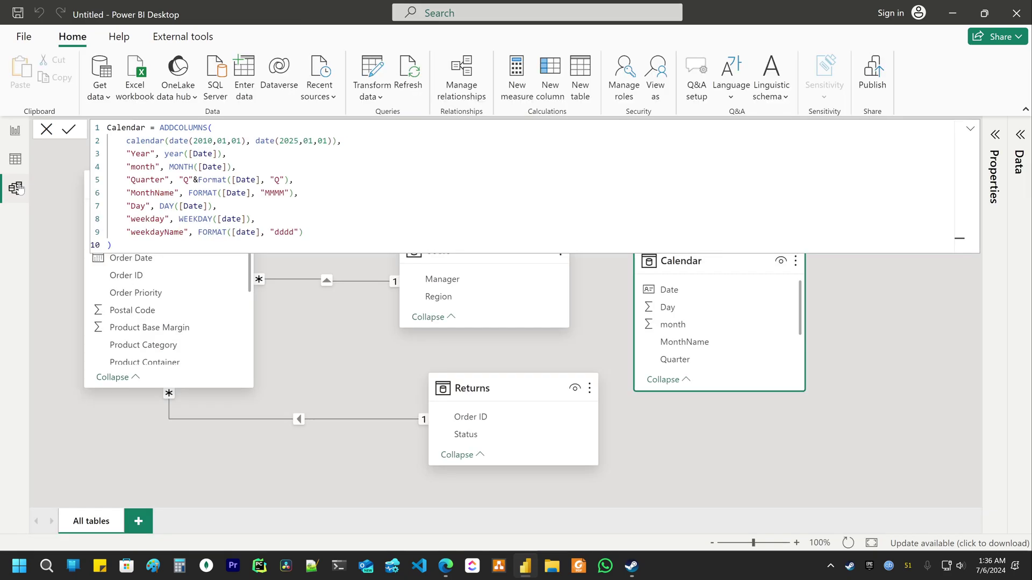
click(971, 130)
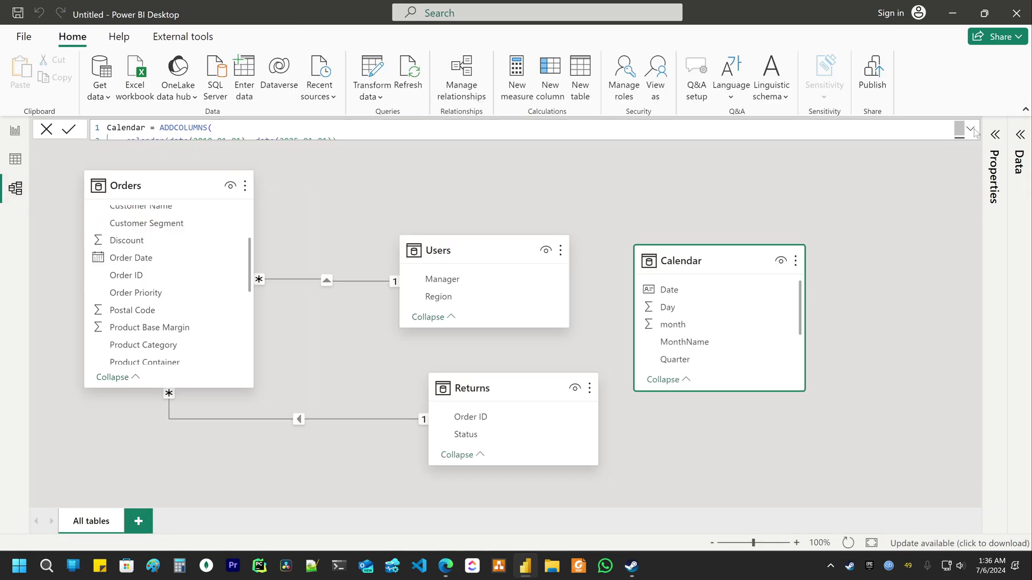
click(597, 301)
drag(594, 290, 665, 316)
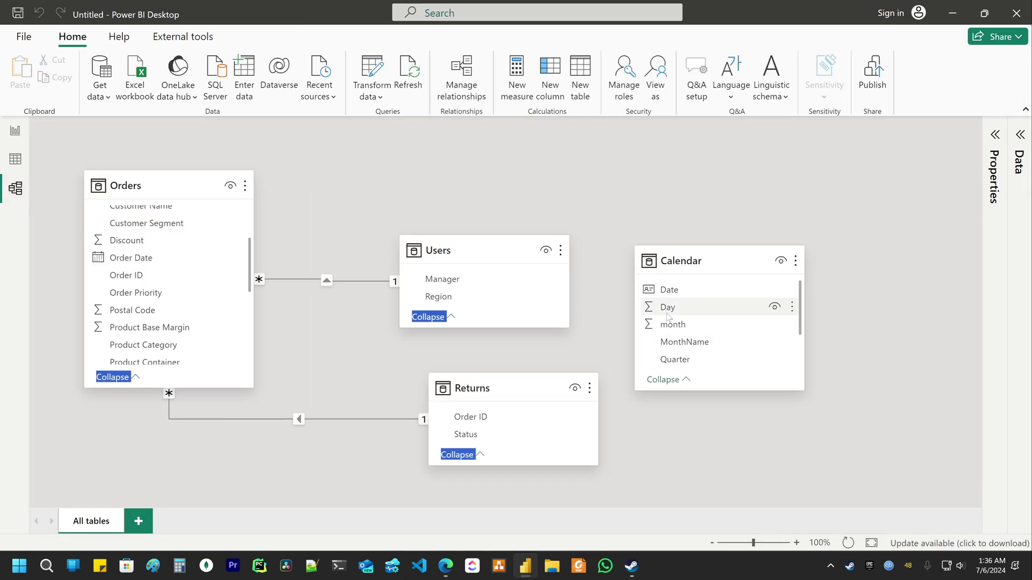
click(623, 267)
drag(696, 272, 700, 197)
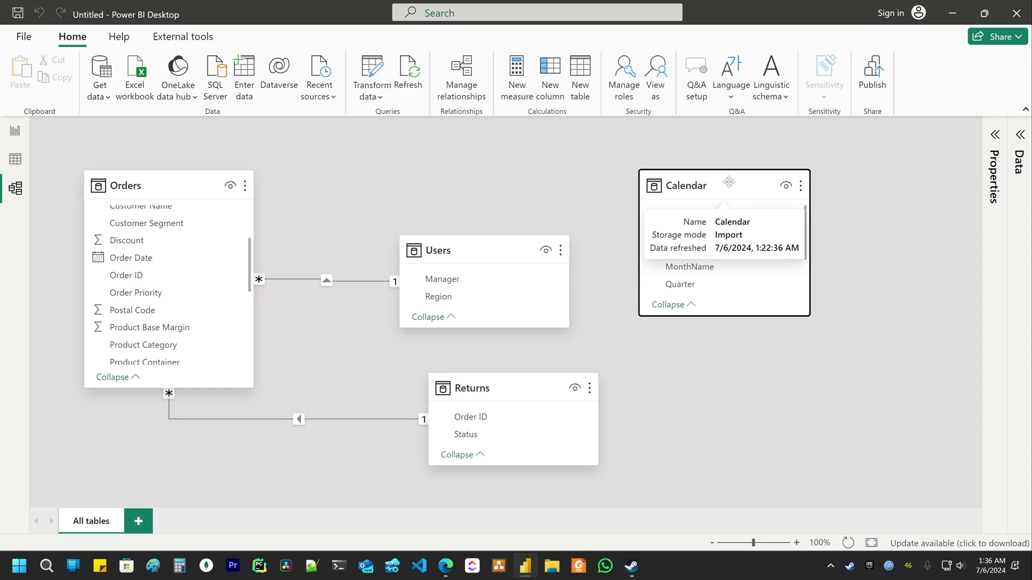
drag(735, 182, 773, 182)
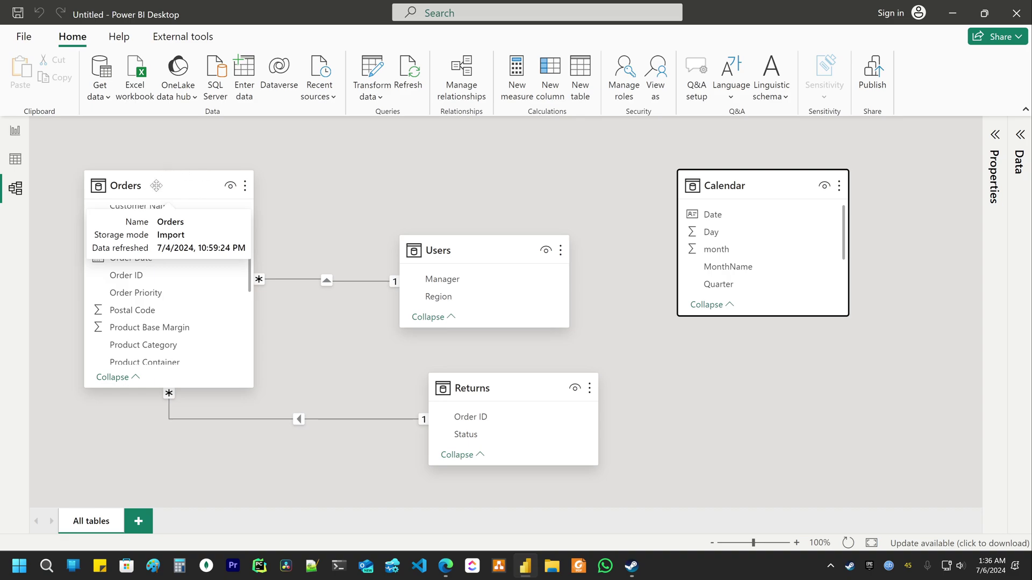
click(379, 397)
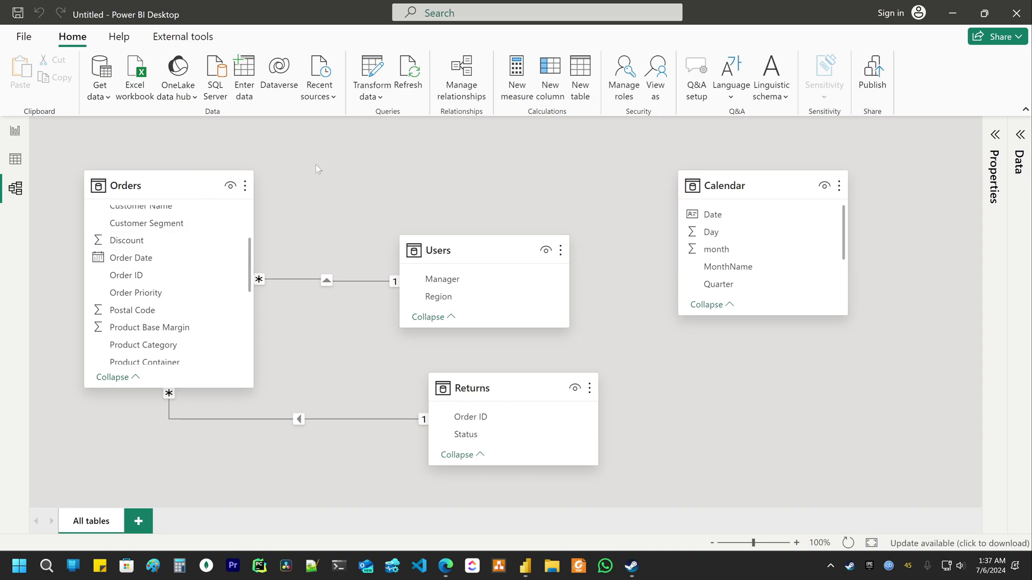
Bring the Orders table's Order Date field into view, place the Calendar table beside Orders, and move Users out from behind it.
mouse_move(148, 185)
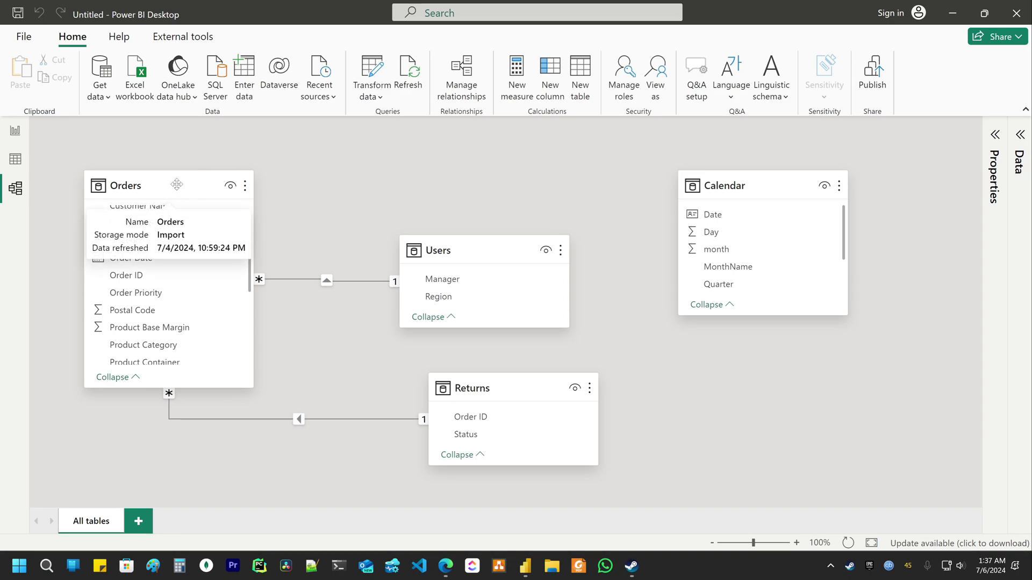
click(154, 187)
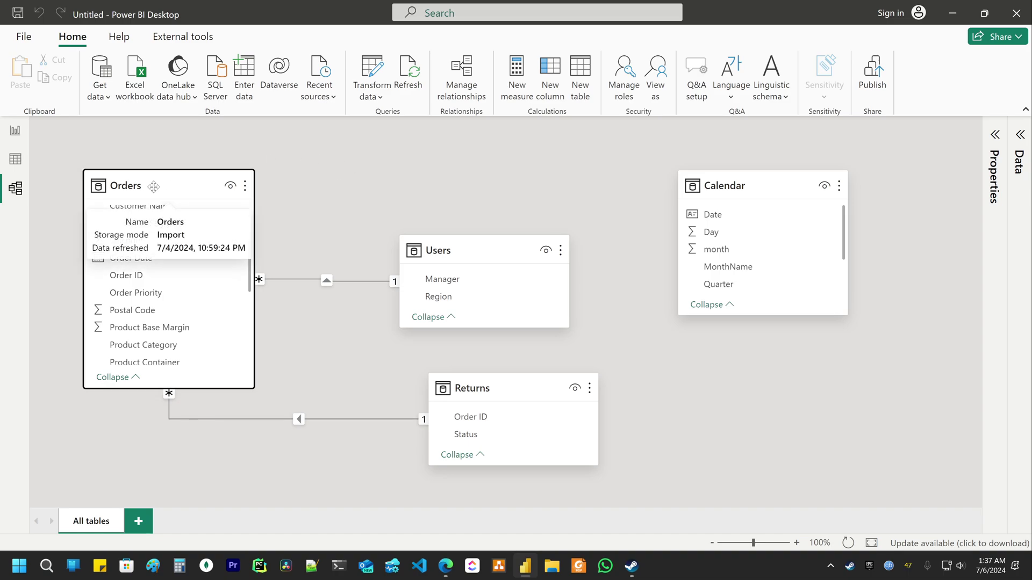
scroll(145, 246, up, 5)
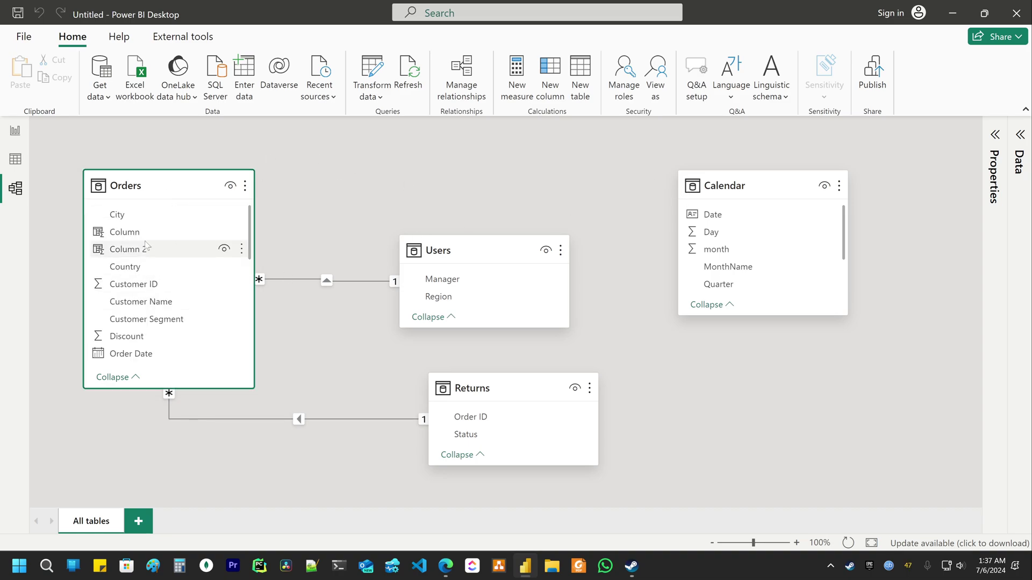
drag(750, 182, 410, 183)
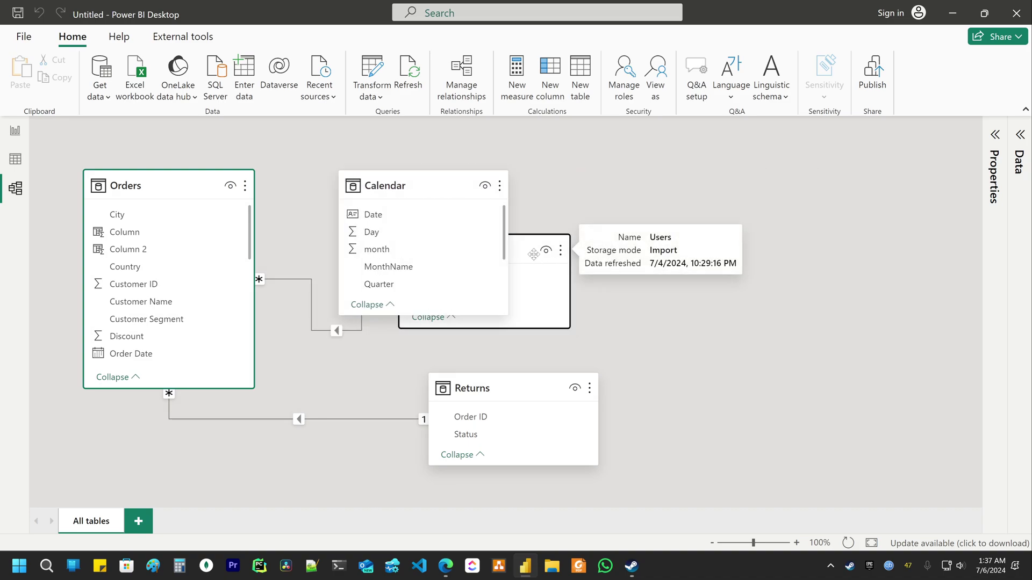
drag(534, 254, 829, 286)
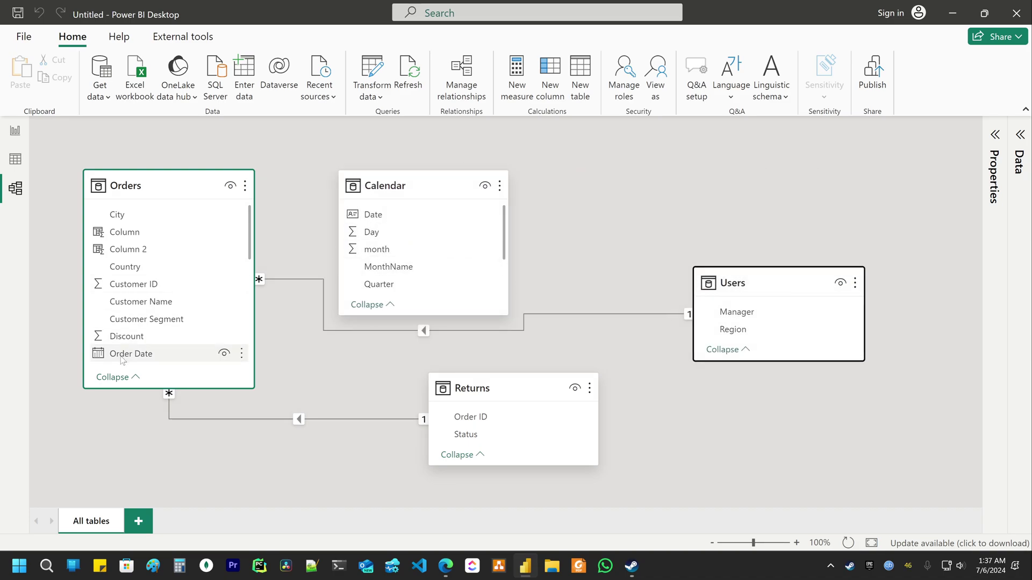
Create a relationship from Calendar's Date to Orders' Order Date, and move Calendar slightly farther away from Orders.
drag(372, 216, 151, 354)
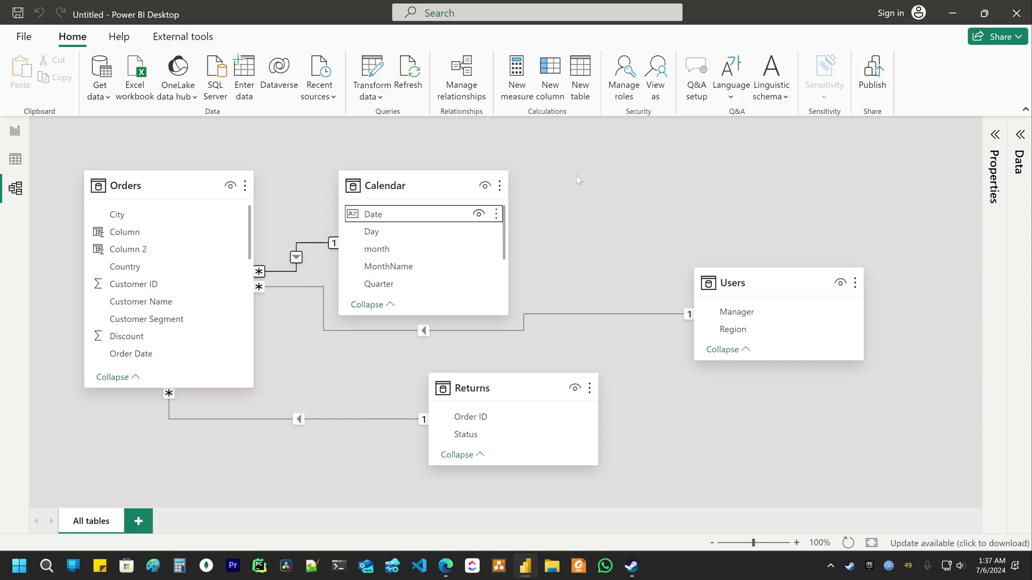
drag(442, 182, 484, 181)
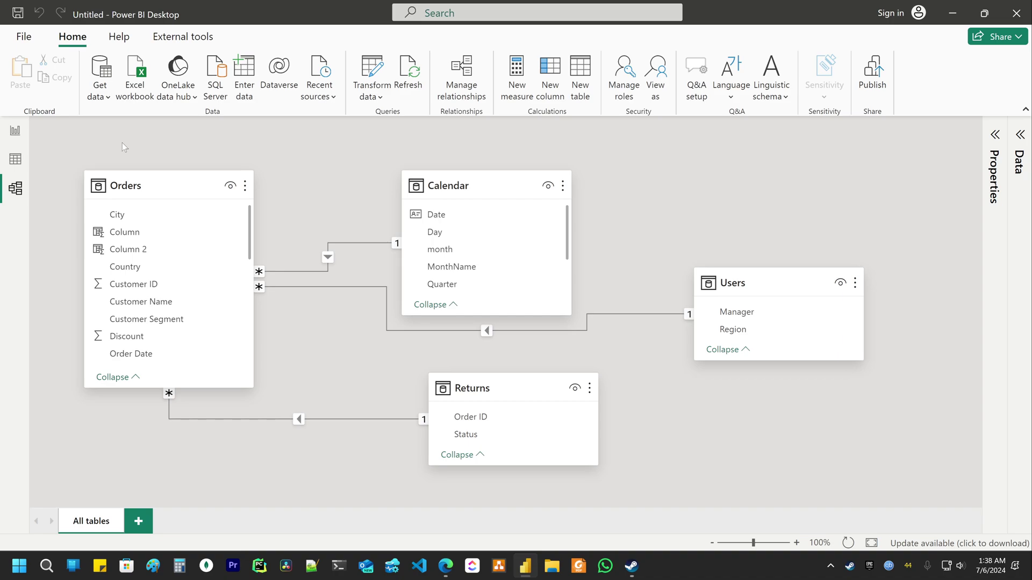
Return to the report canvas with the Order Date visual on Page 3.
click(15, 131)
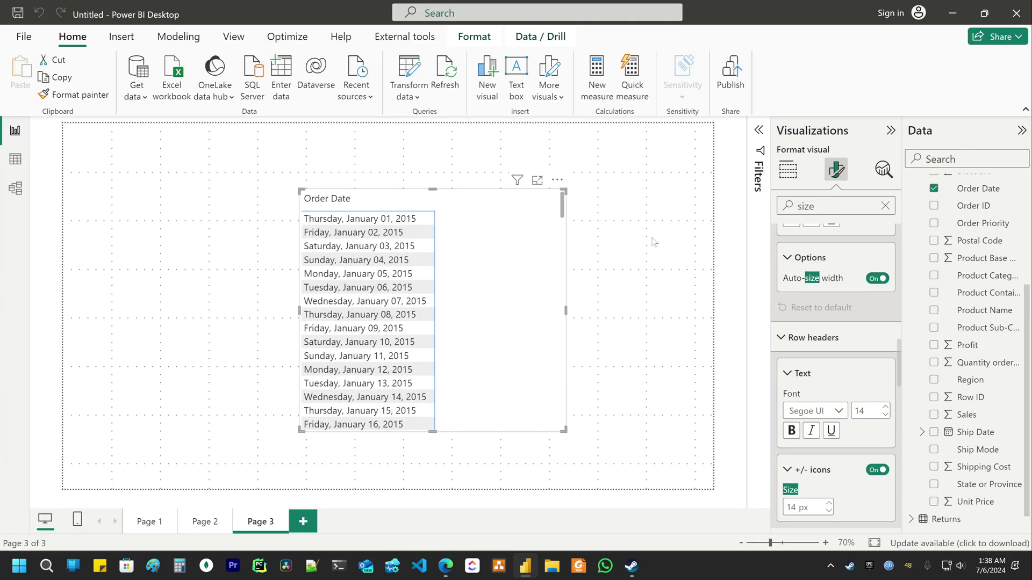